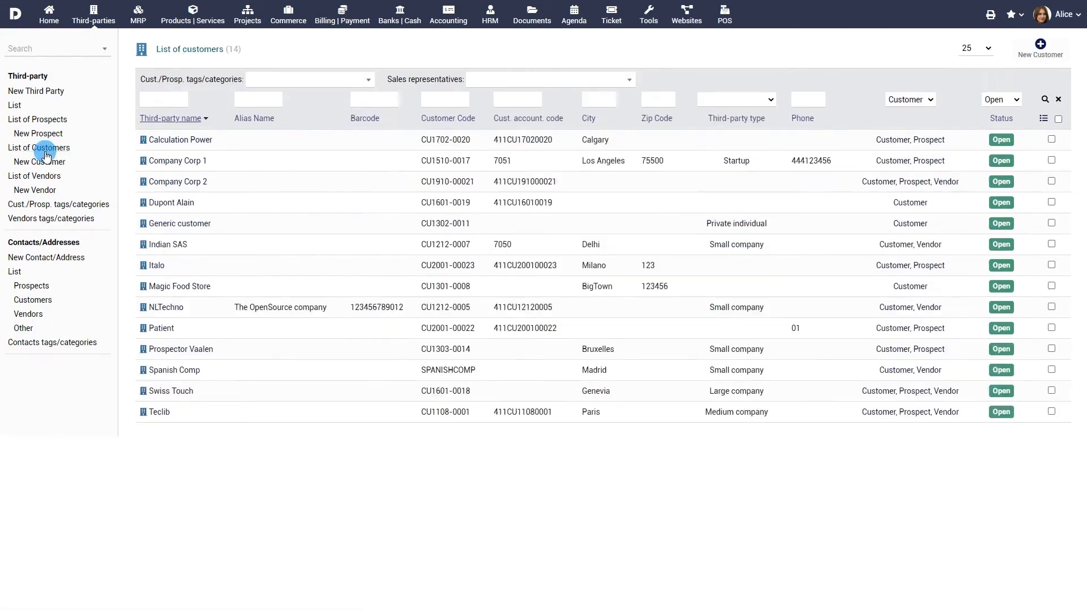
- View the List of Vendors, then start a new third party
click(45, 178)
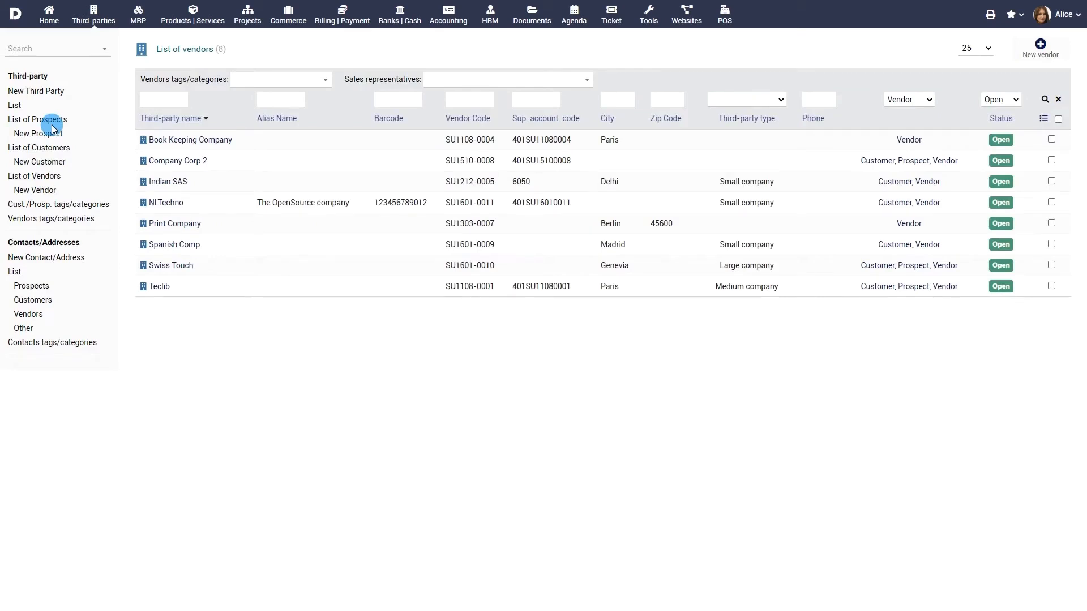
click(33, 91)
- Enter name DIR Infographics and alias The Infographics Company, marked Prospect and not a vendor
click(349, 89)
text(DIR Infographics)
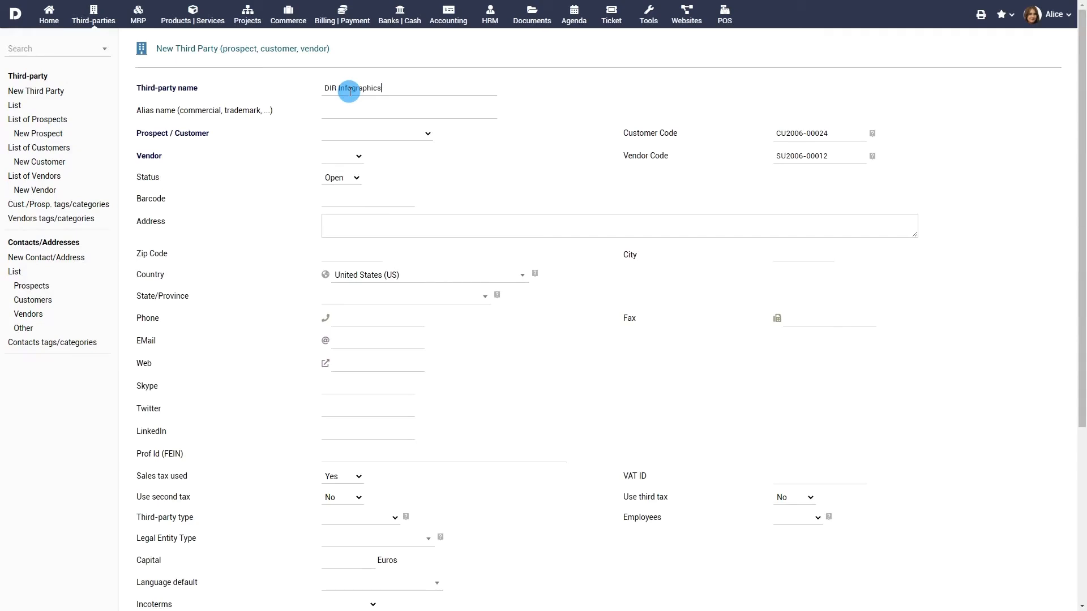
click(360, 109)
text(The Infographics Company)
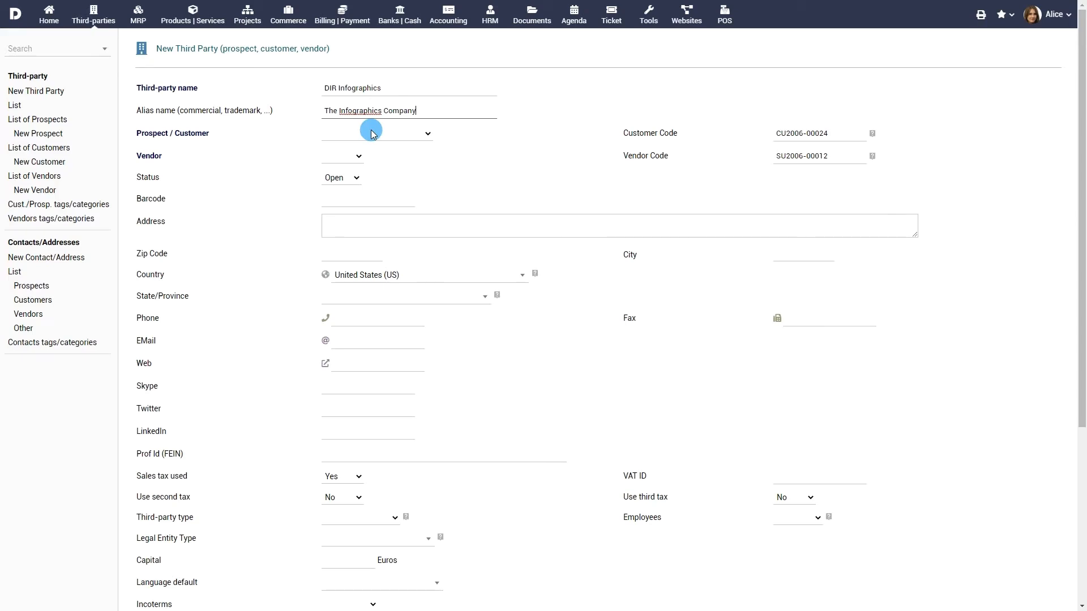
click(371, 131)
click(372, 152)
click(373, 158)
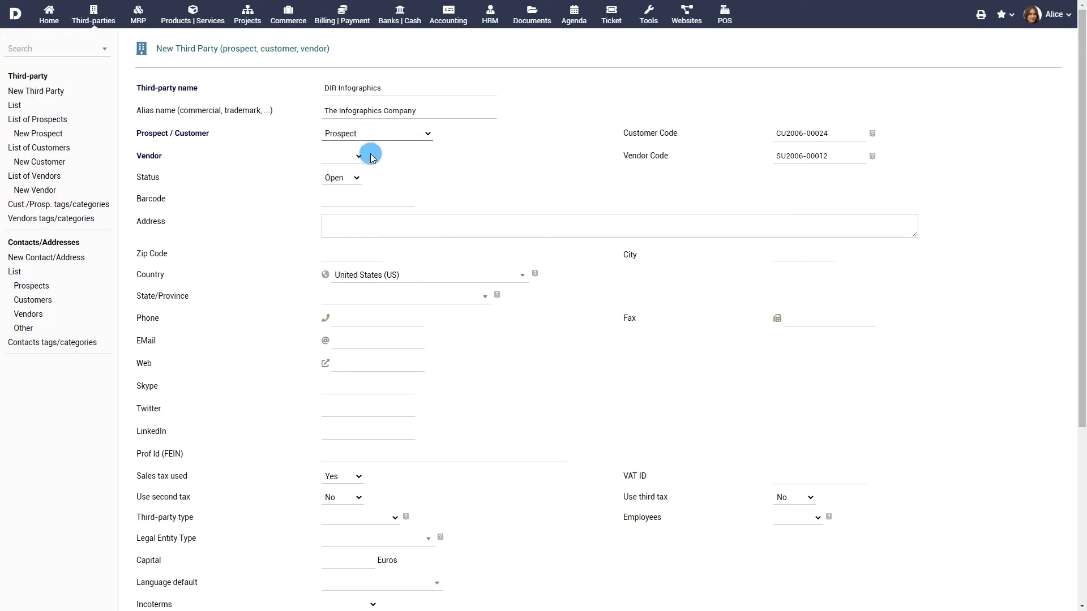
click(396, 192)
click(443, 225)
click(377, 250)
text(08869)
click(788, 255)
text(Raritan)
click(446, 297)
text(NJ)
key(Return)
- Fill in the company's e-mail address and Twitter account
scroll(475, 346, down, 1)
click(397, 290)
scroll(381, 286, down, 1)
click(380, 297)
text(dirinfographics123)
scroll(439, 317, down, 2)
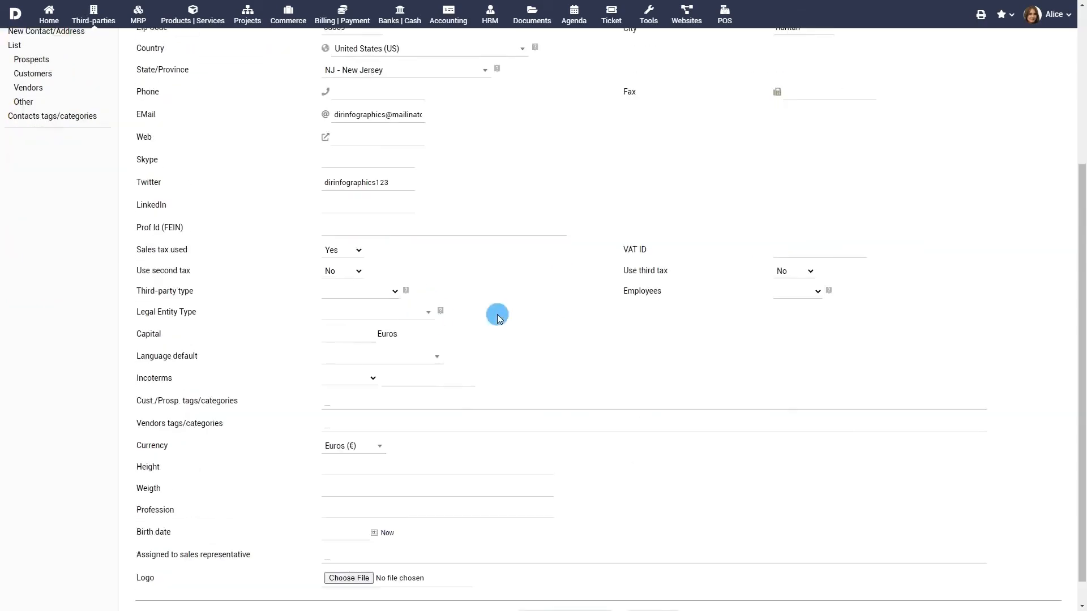
- Set type Small company, 6 - 10 employees, capital 10000, and create the third party
click(381, 290)
click(362, 376)
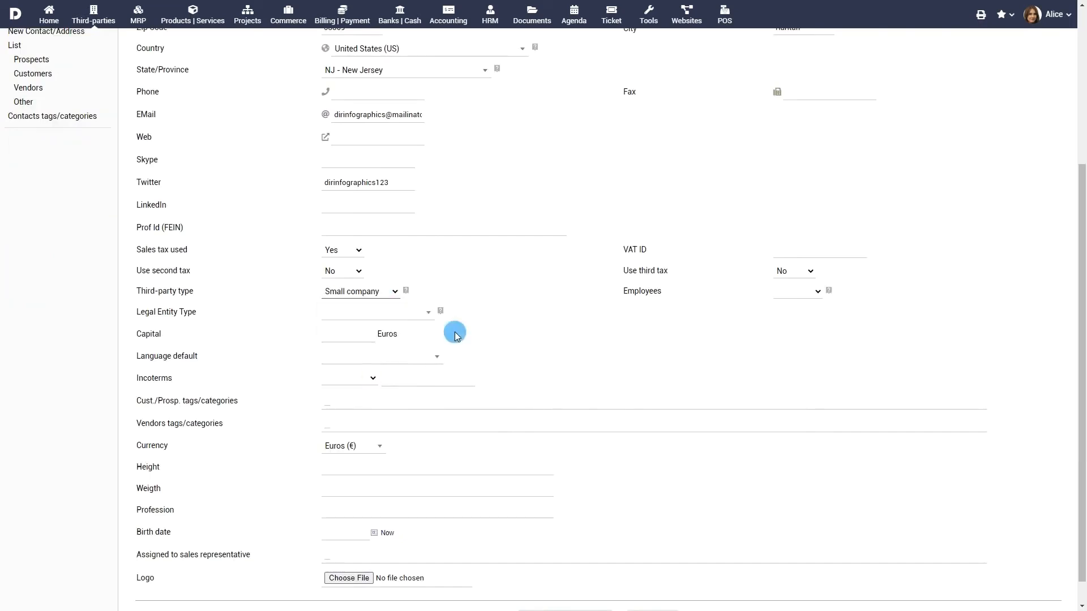
click(797, 291)
click(794, 322)
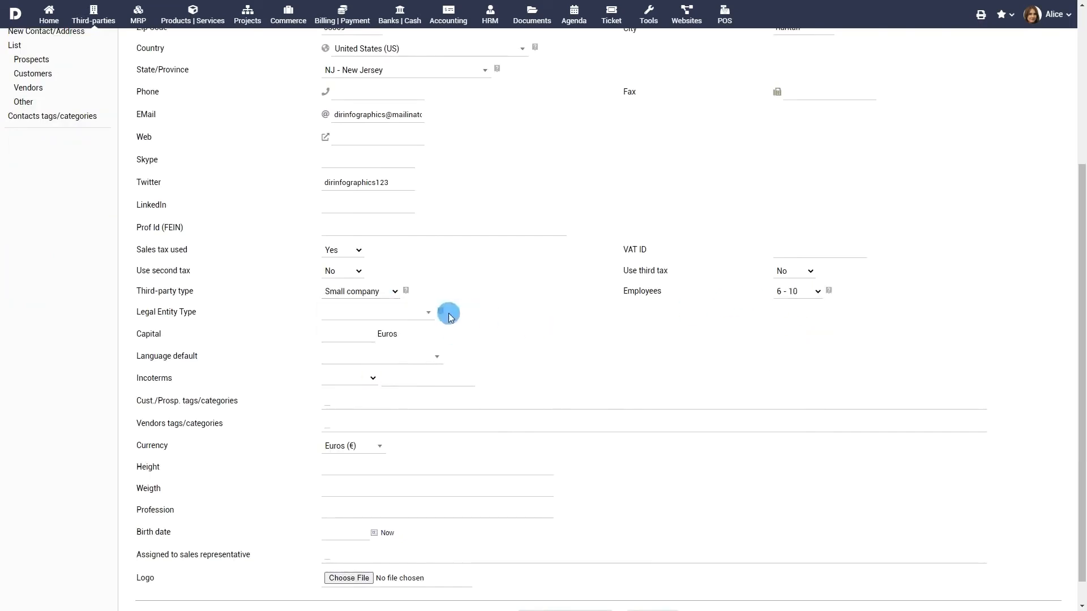
click(355, 334)
text(10000)
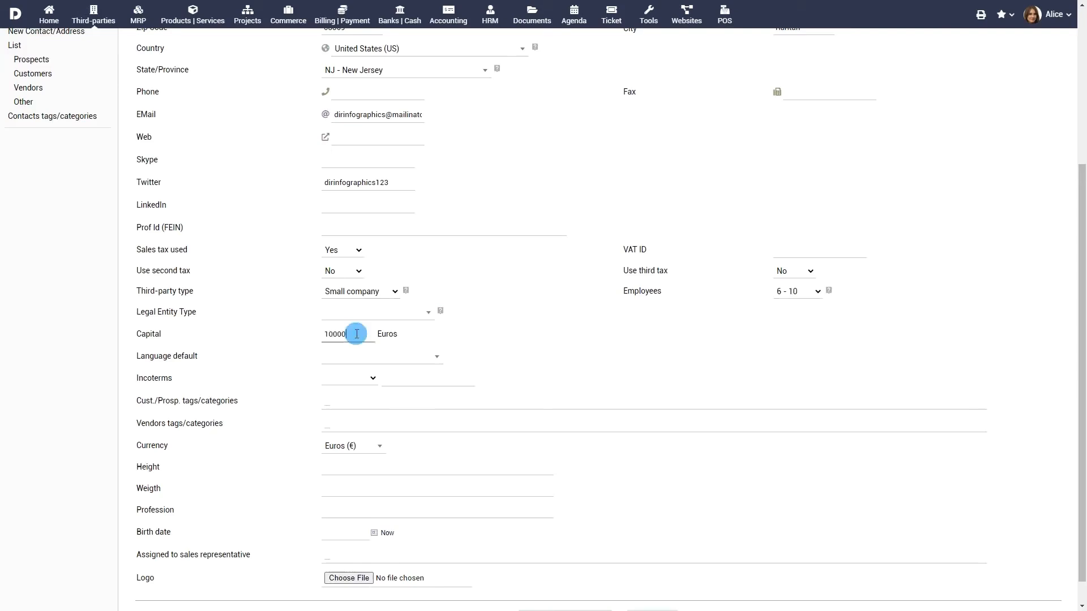
scroll(547, 368, down, 1)
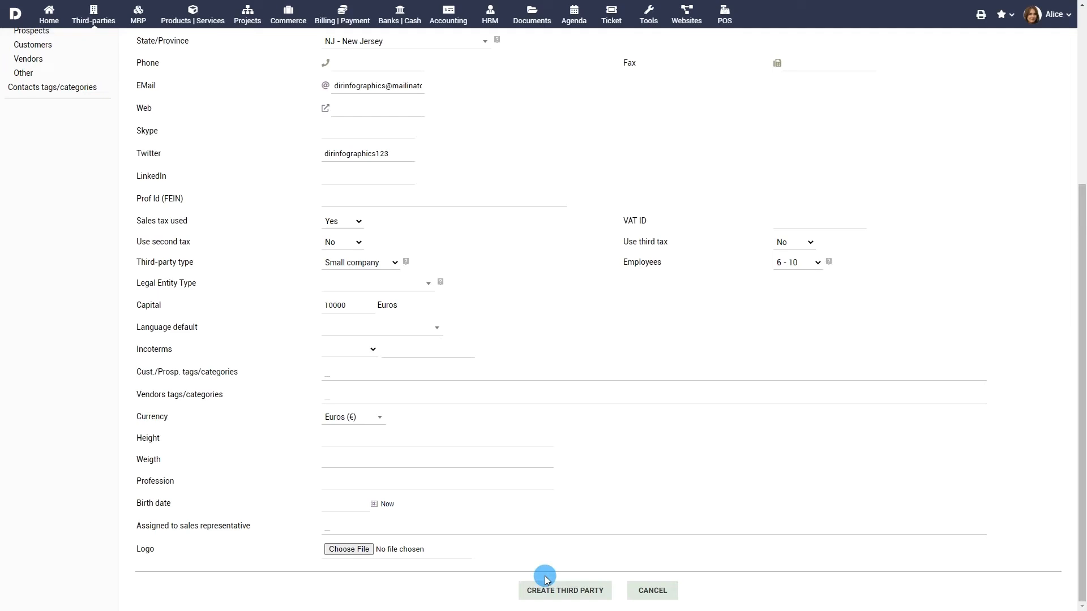
click(570, 589)
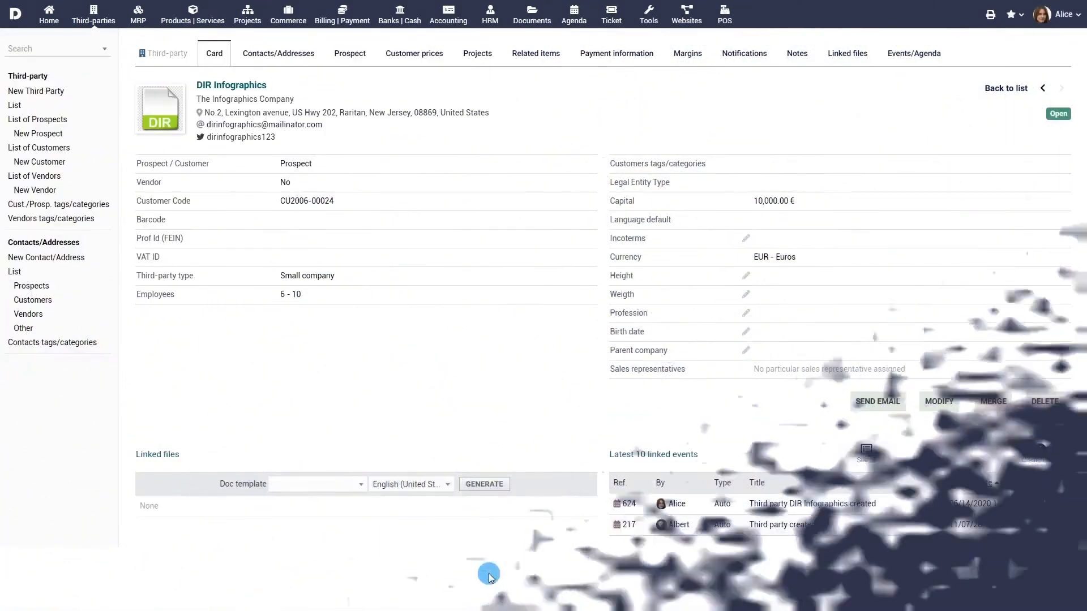
- Add a contact with last and first name, title Mr., job position Founder and e-mail address
click(303, 56)
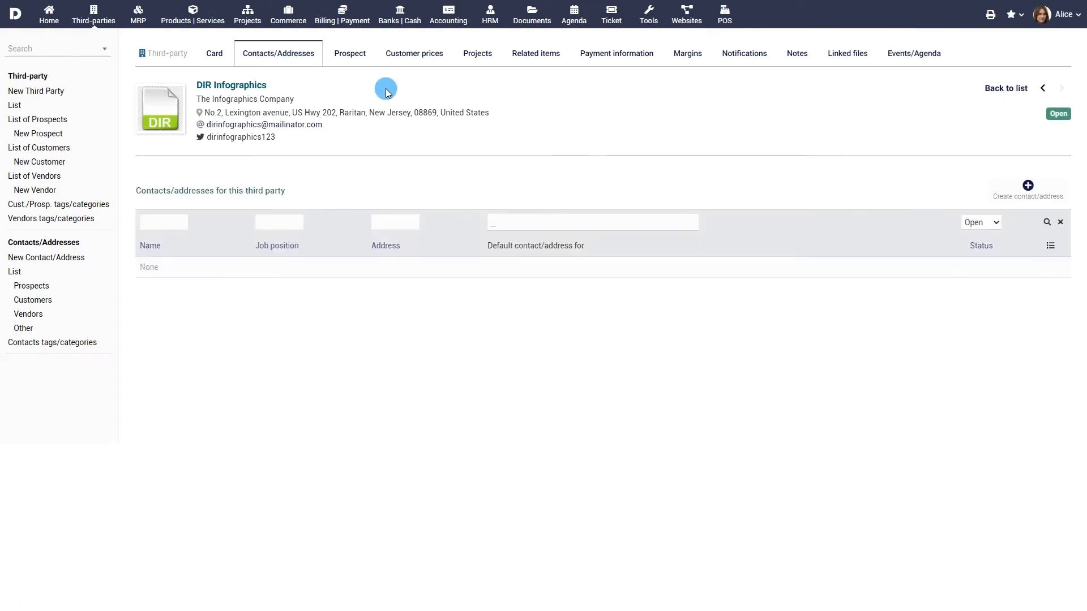
click(1028, 190)
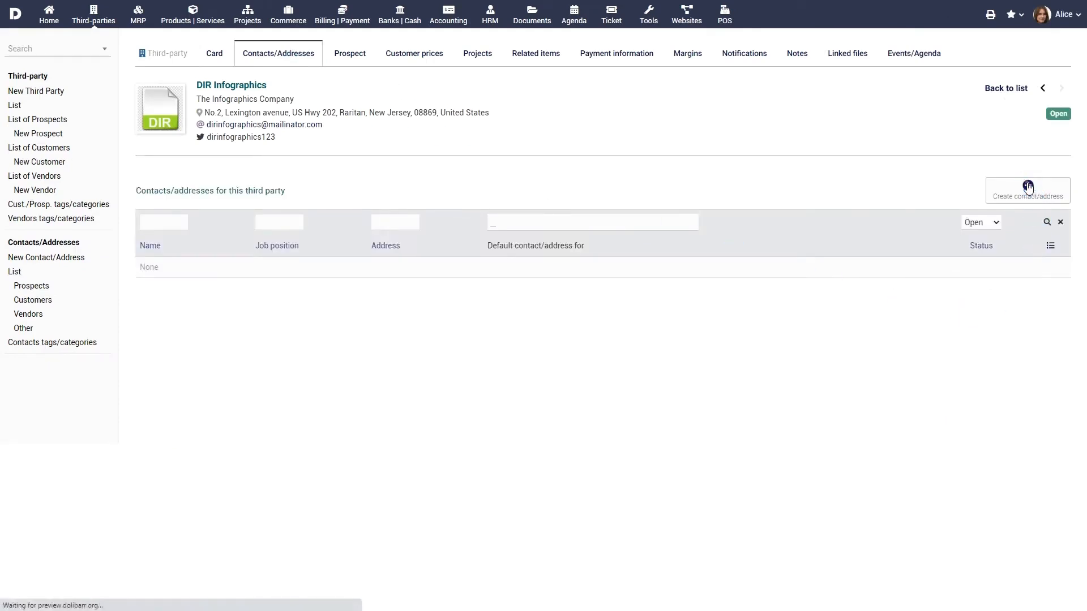
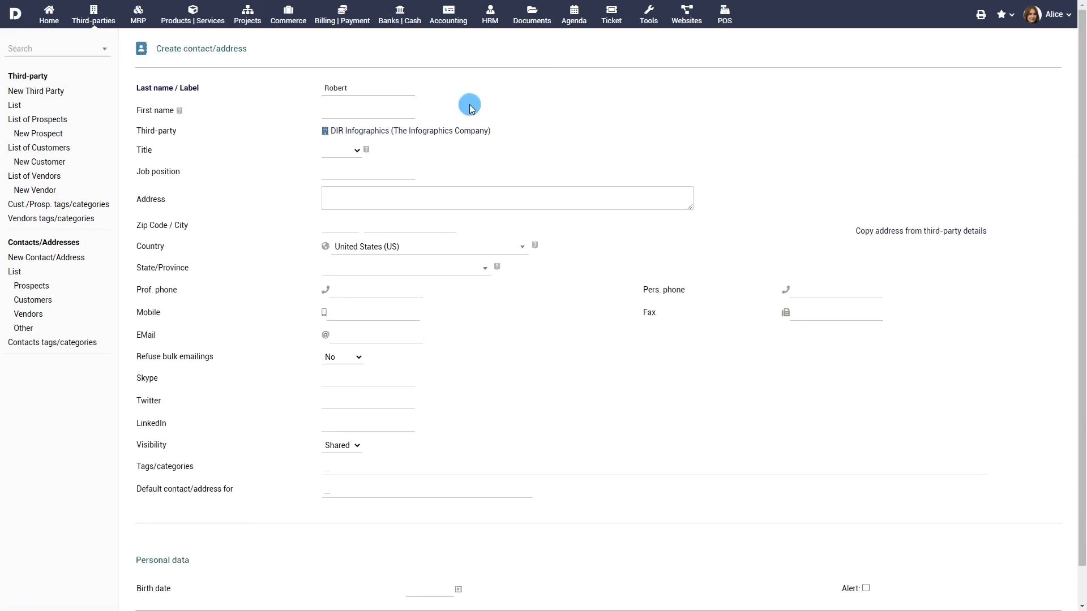
click(413, 112)
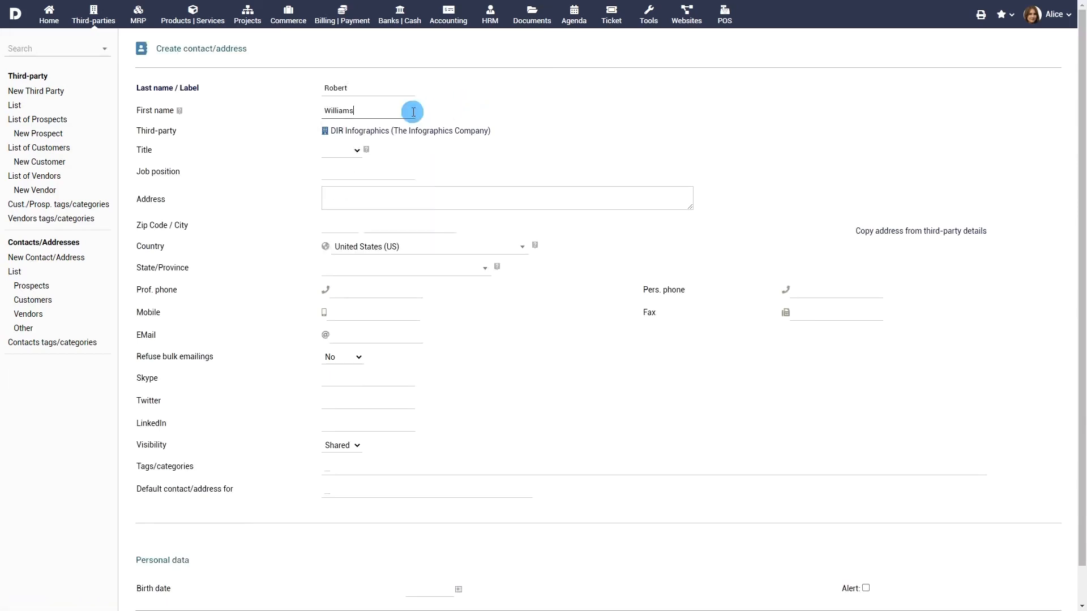
click(333, 149)
click(336, 184)
text(Founder)
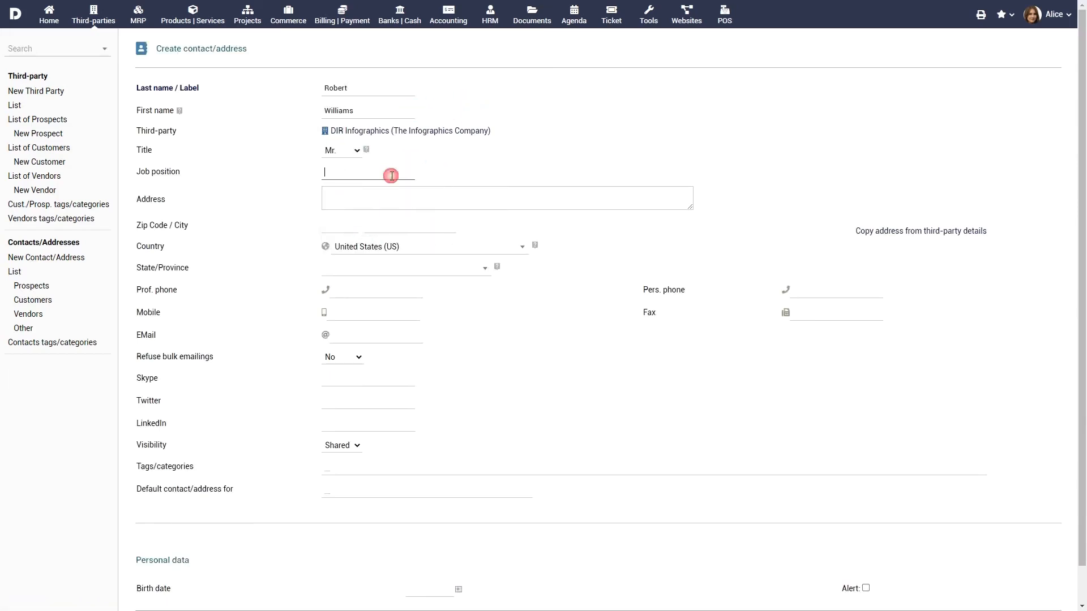
scroll(479, 249, down, 1)
click(383, 299)
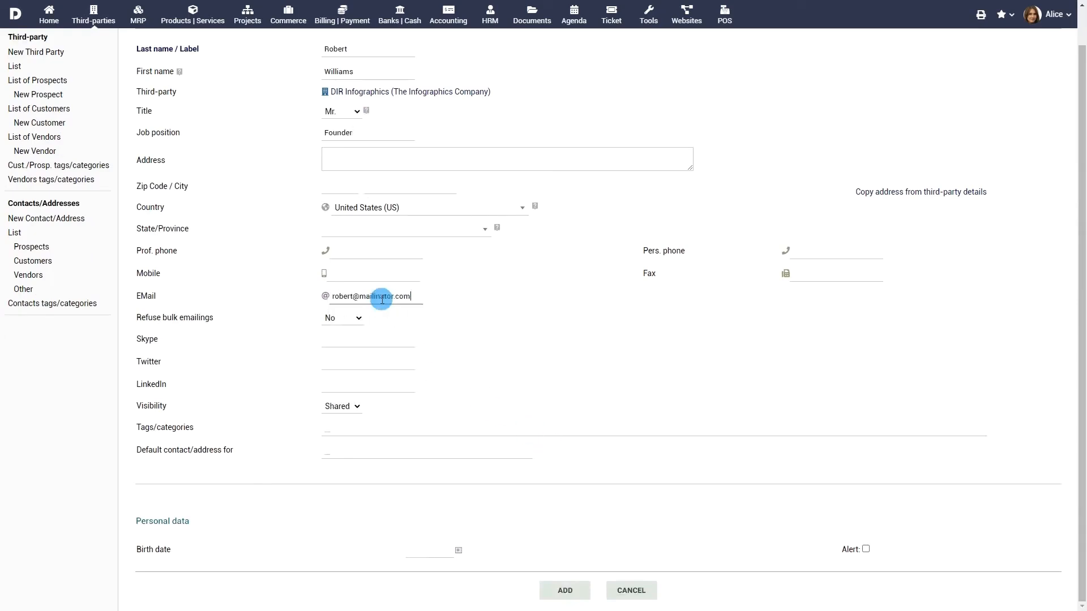
click(568, 589)
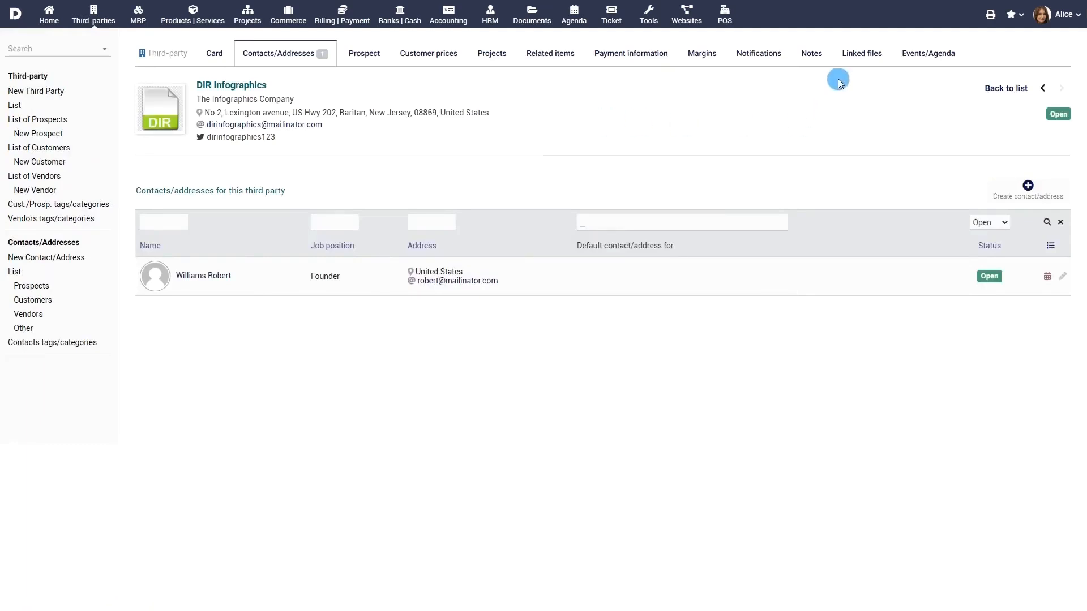
- Upload Contract.pdf under Linked files, then go to the Notifications tab
click(859, 55)
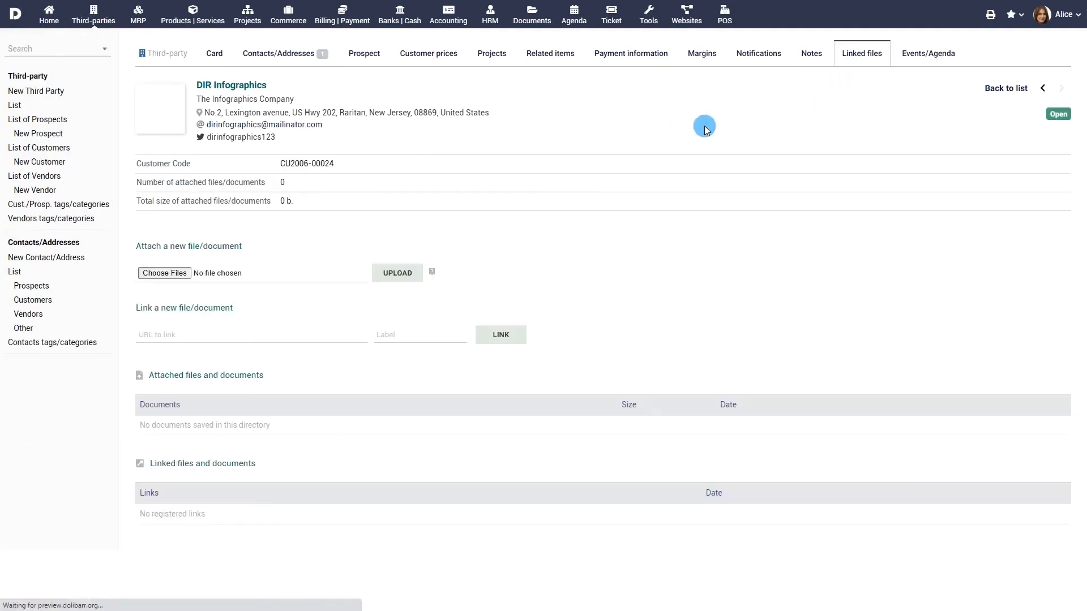
click(222, 281)
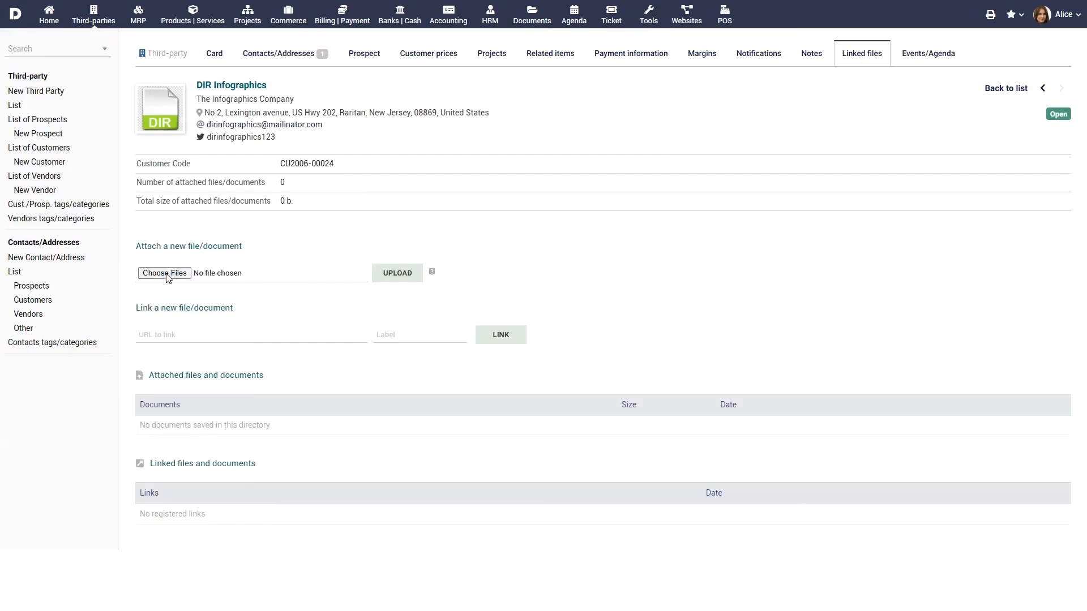
click(135, 99)
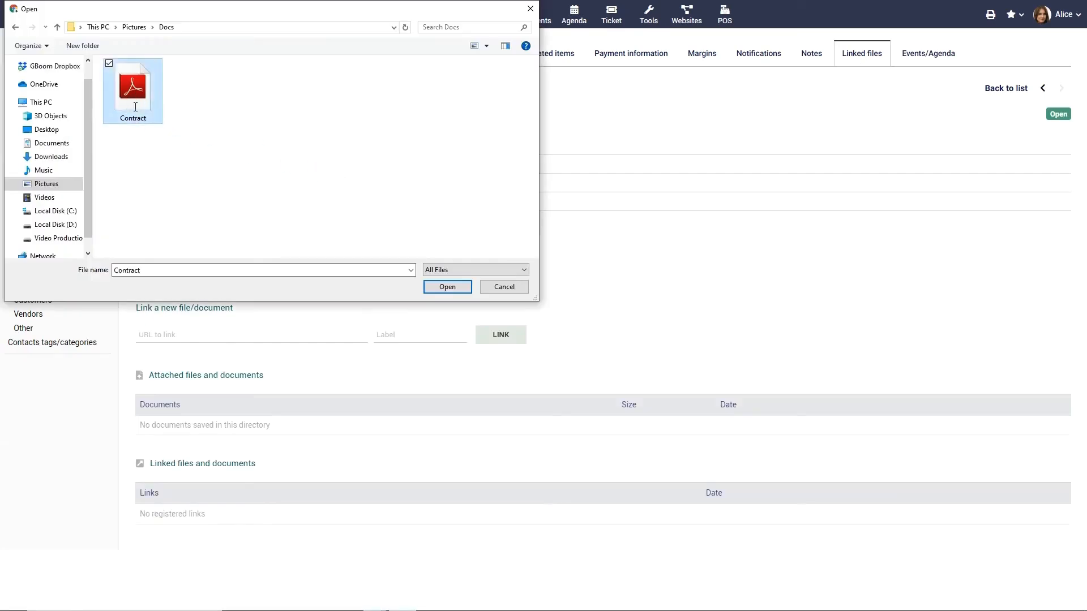
click(446, 287)
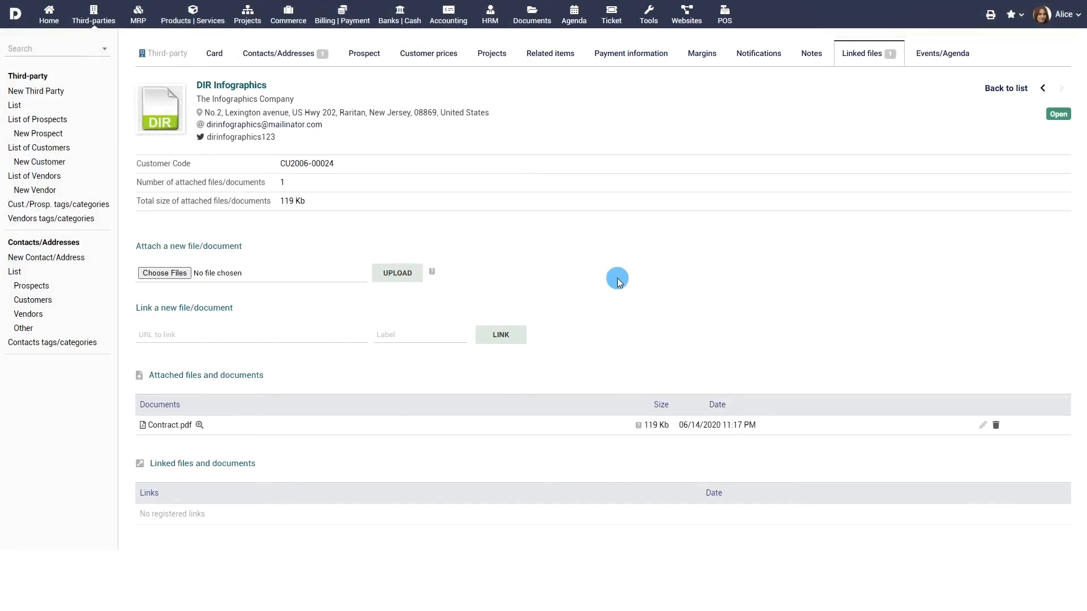
click(759, 54)
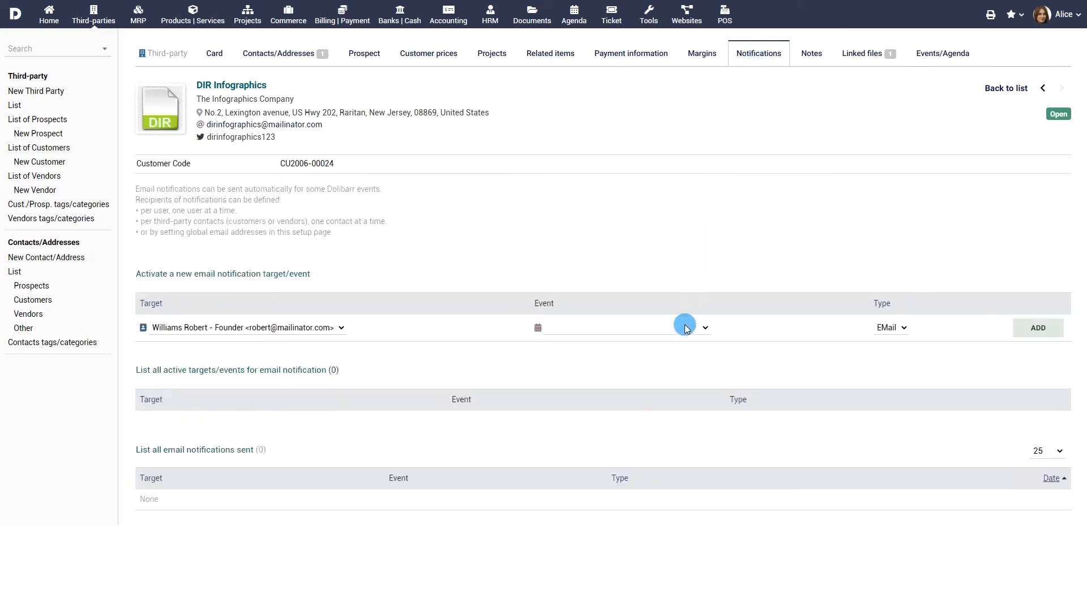
- Add an Email notification for Customer invoice validated to the Founder contact
click(684, 330)
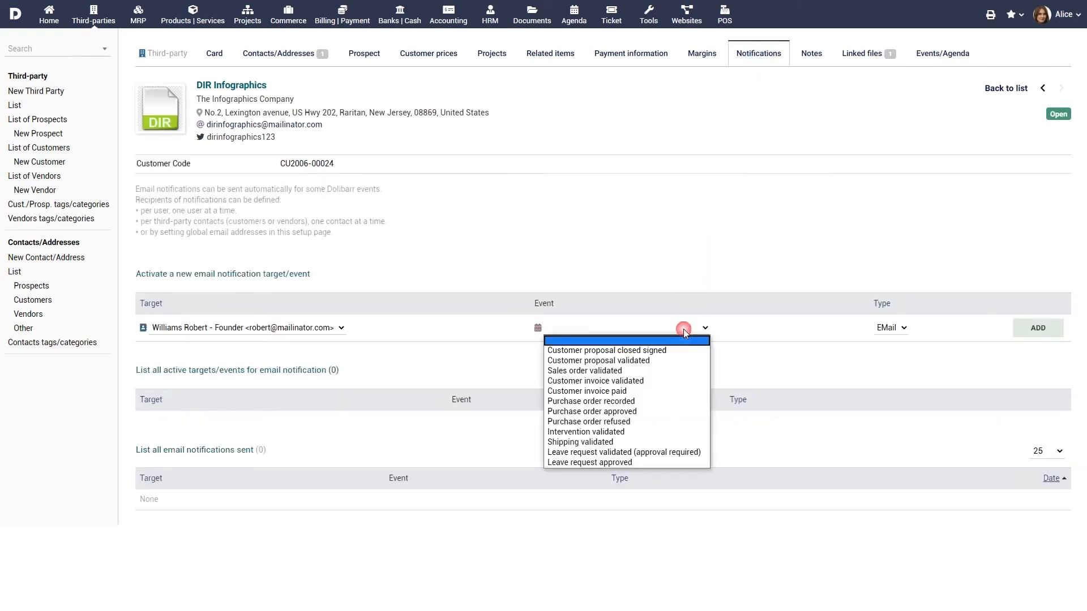
click(674, 381)
click(1031, 329)
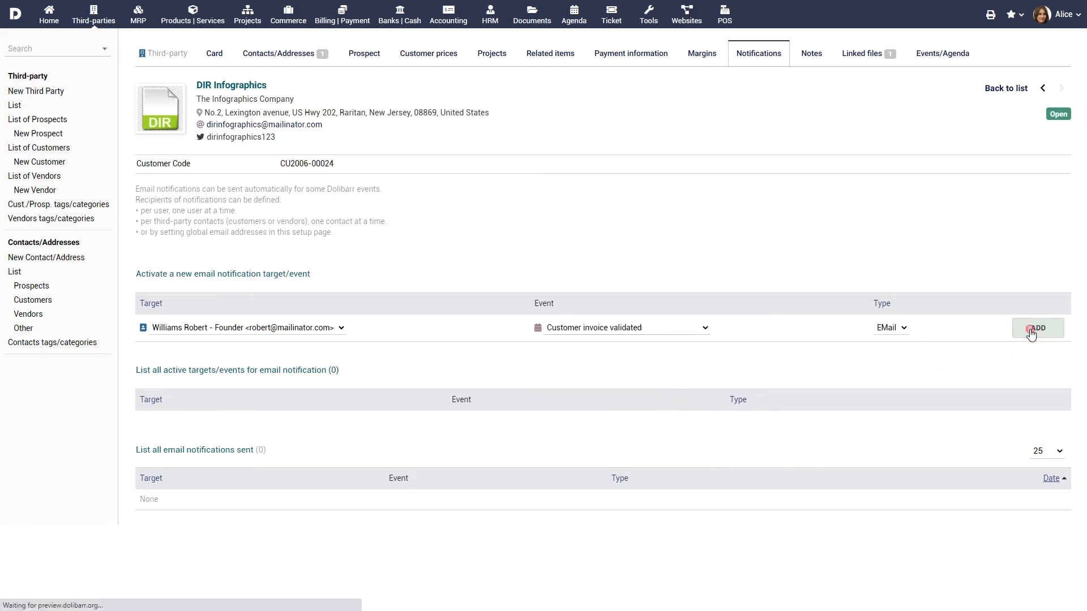
click(215, 53)
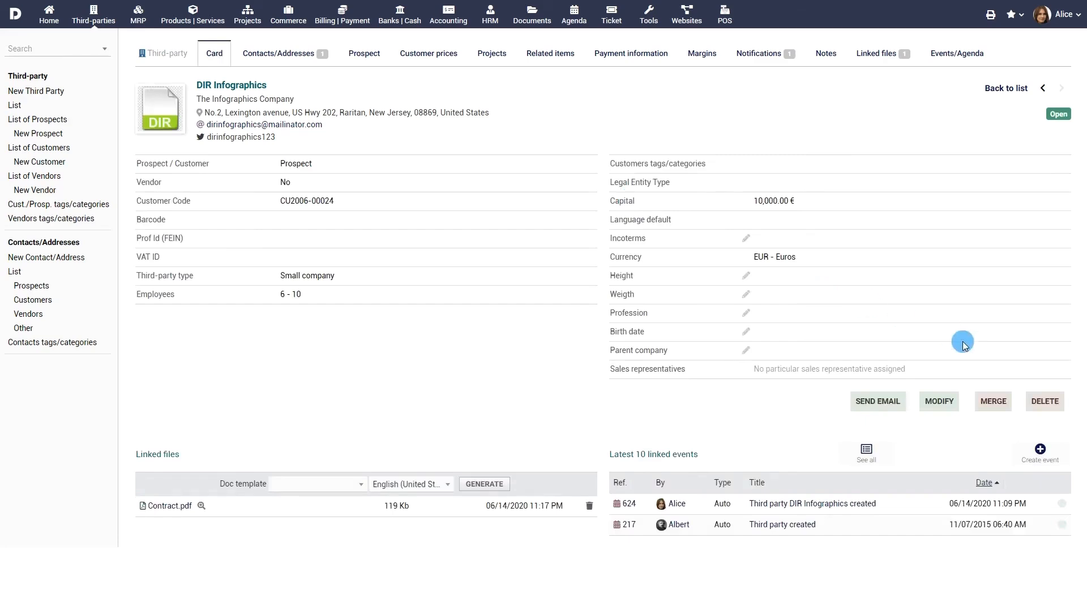
- Cancel the Merge third parties dialog and view the Payment information with the HSBC account
click(993, 402)
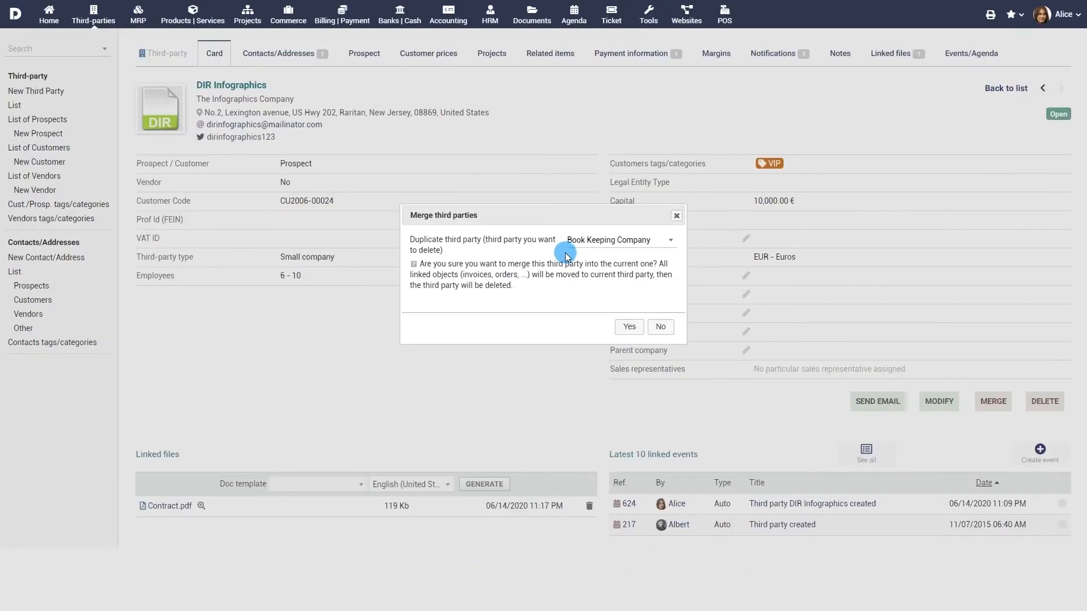
click(658, 328)
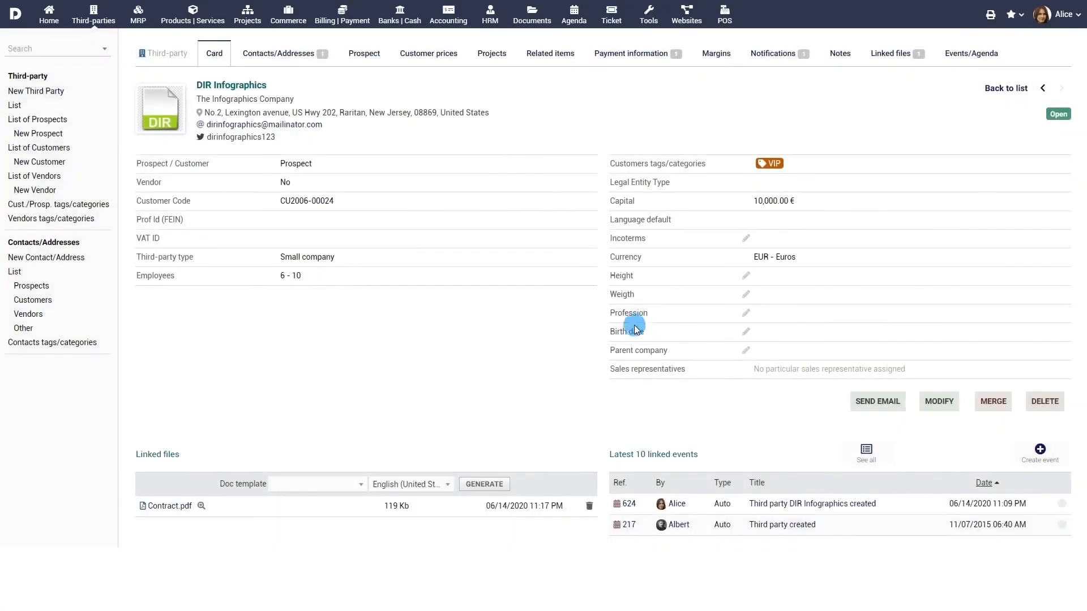
click(642, 60)
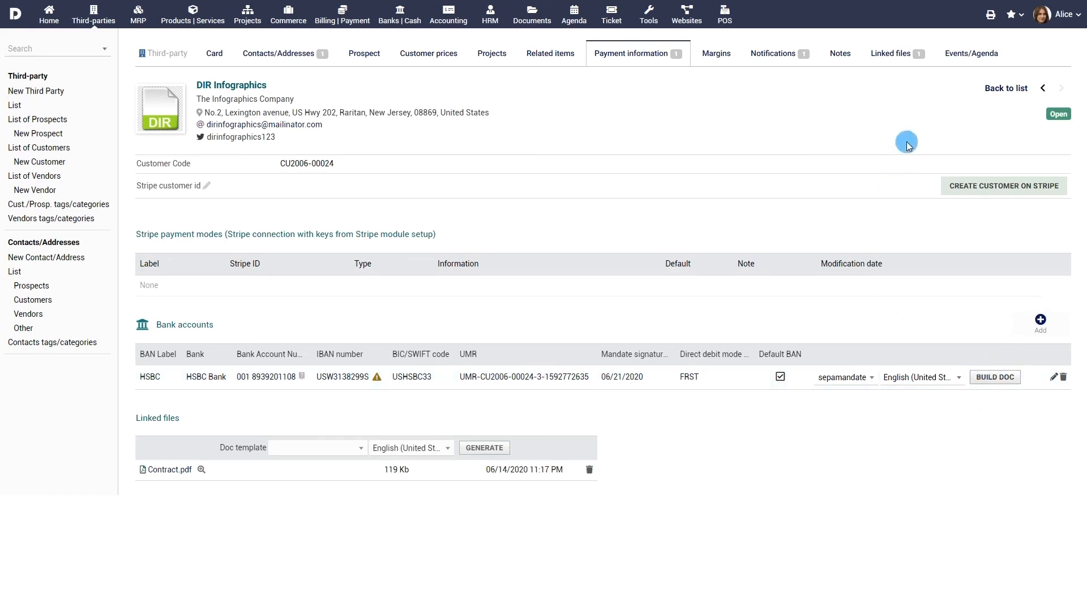
- Show the Events/Agenda history listing creation events 624 and 217
click(973, 55)
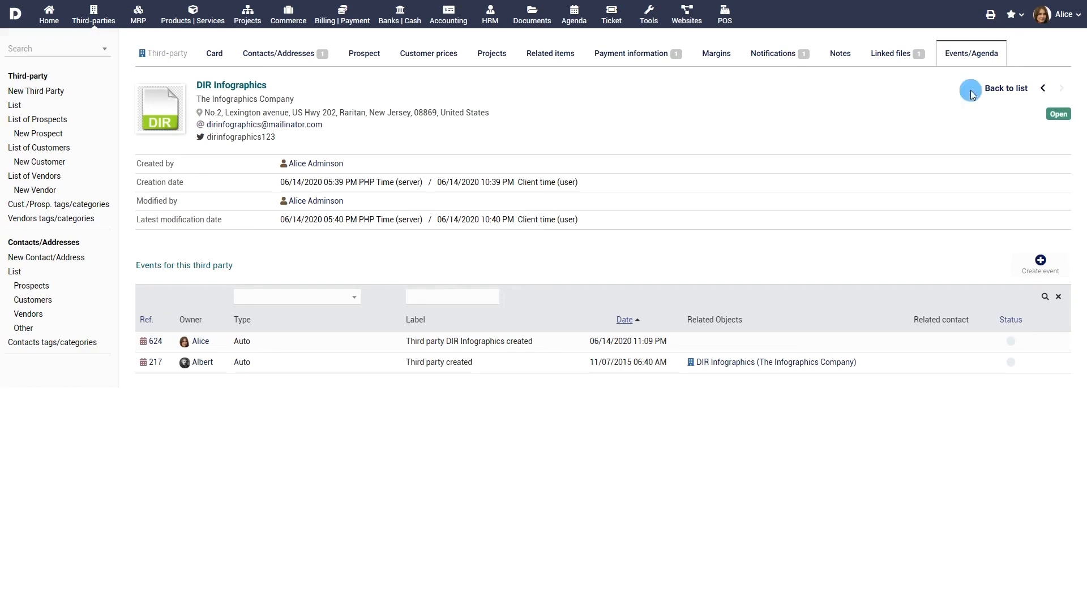
- Browse the contact list filtered by Prospects, Customers, Vendors and Other
click(19, 274)
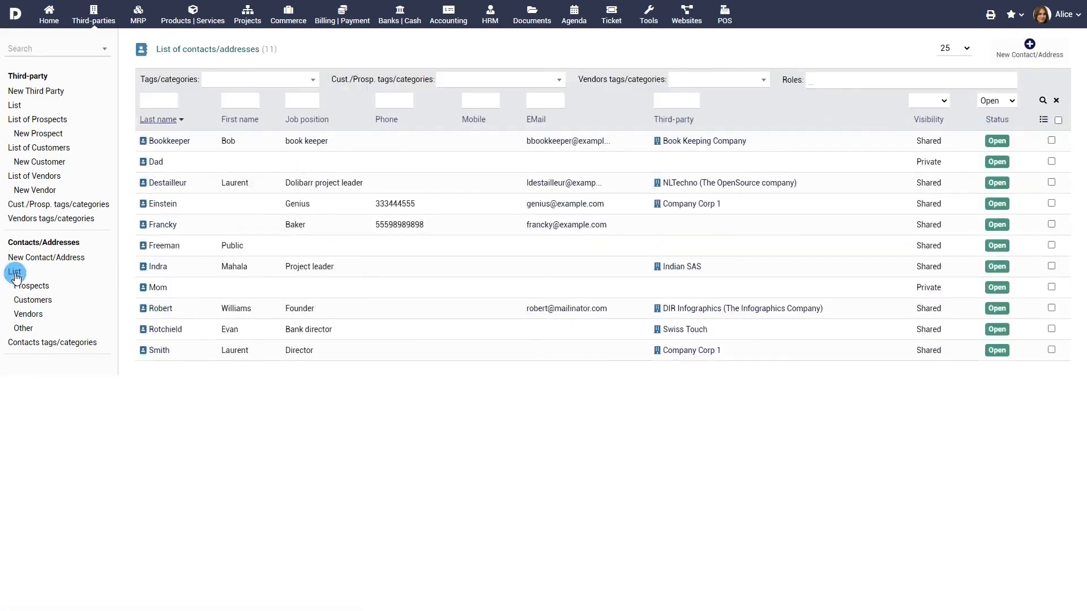
click(33, 287)
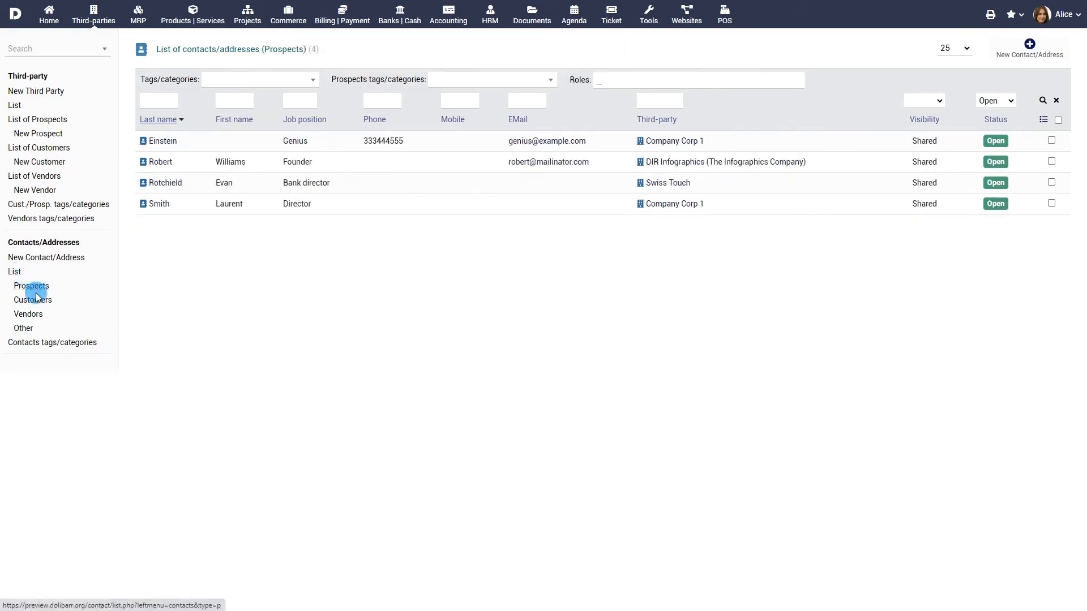
click(34, 300)
click(26, 315)
click(22, 327)
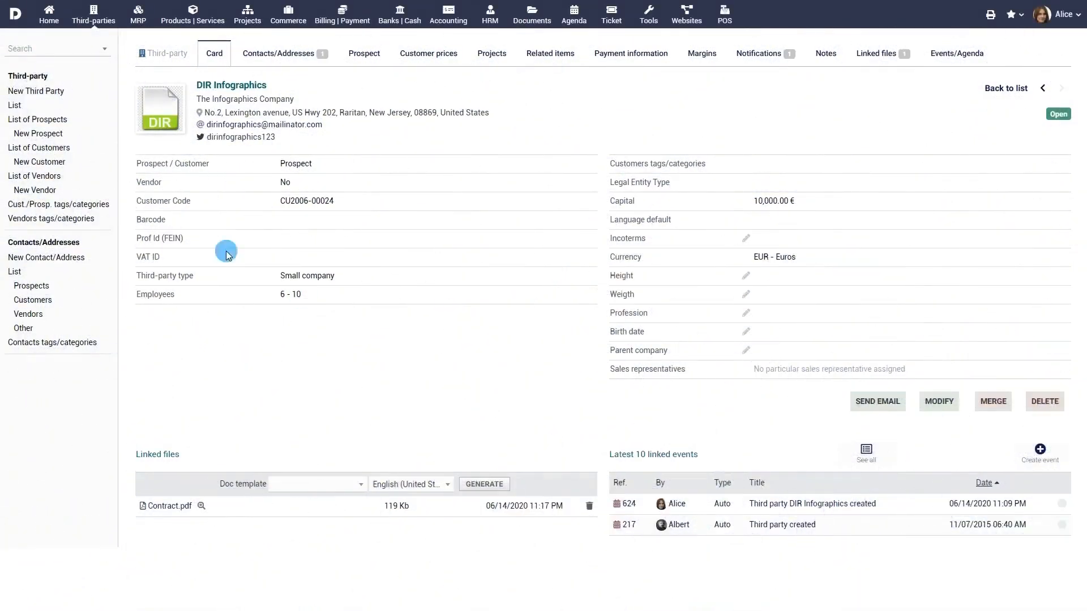
- View the companies carrying the VIP customer tag, then show the List of Third Parties
click(55, 206)
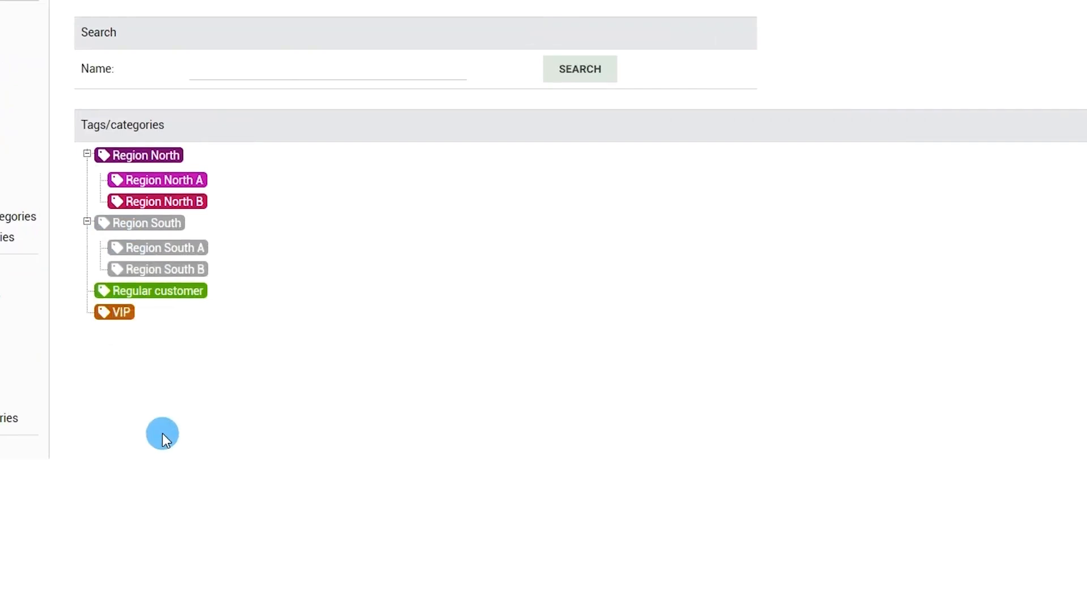
click(119, 313)
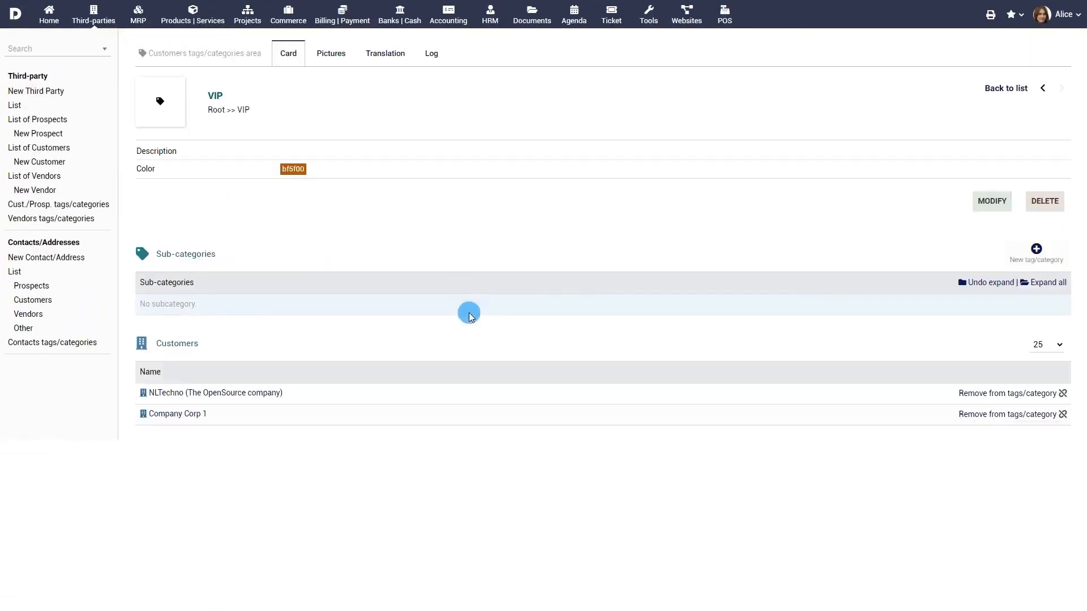
click(14, 106)
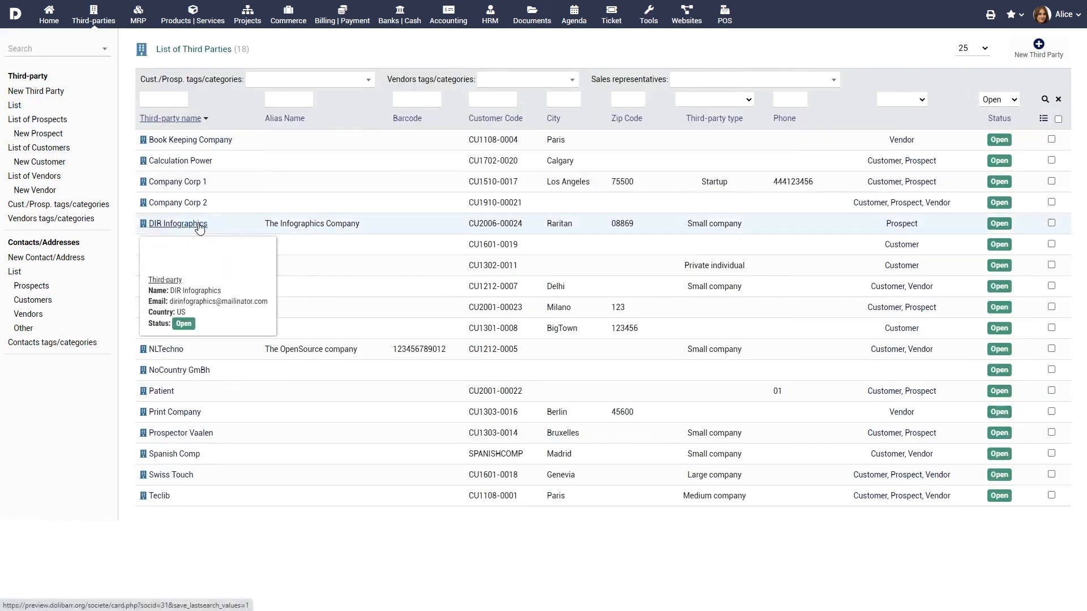
- Modify DIR Infographics to add the VIP customer tag and save
click(178, 223)
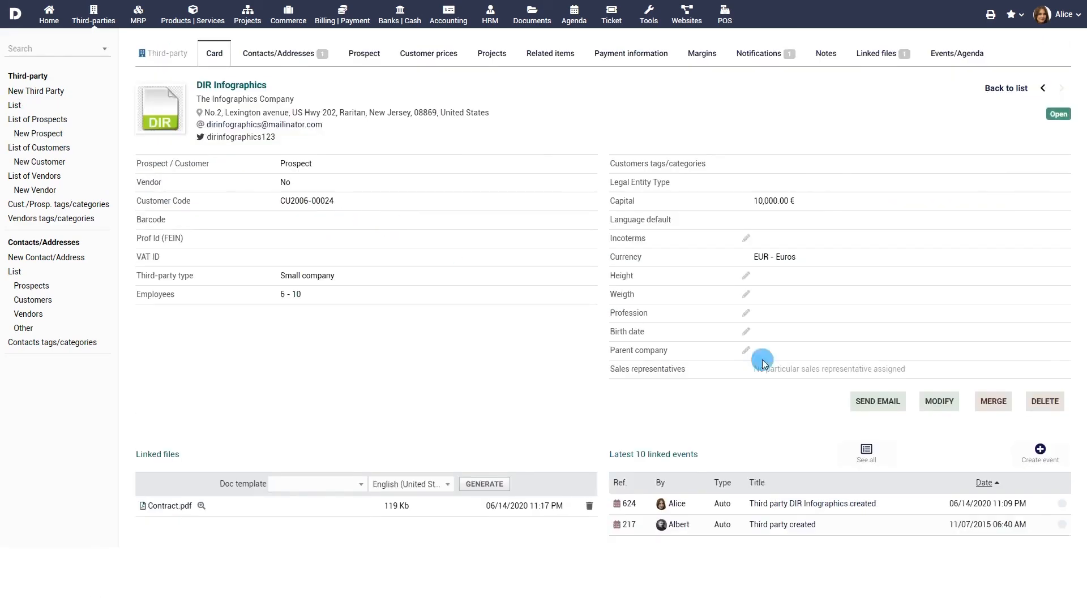
click(937, 403)
scroll(486, 321, down, 4)
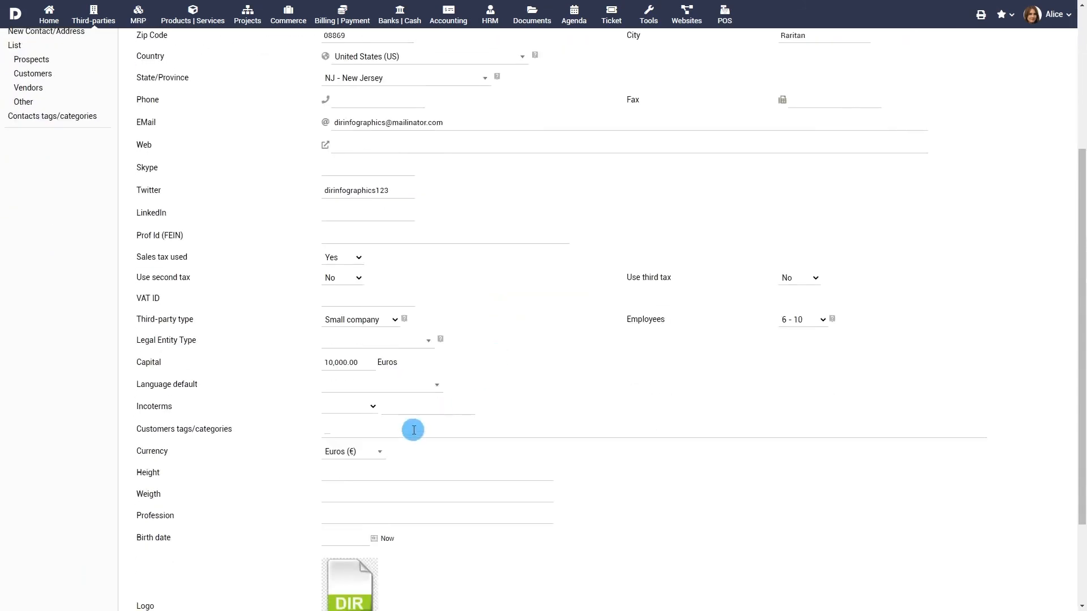
click(413, 429)
text(vip)
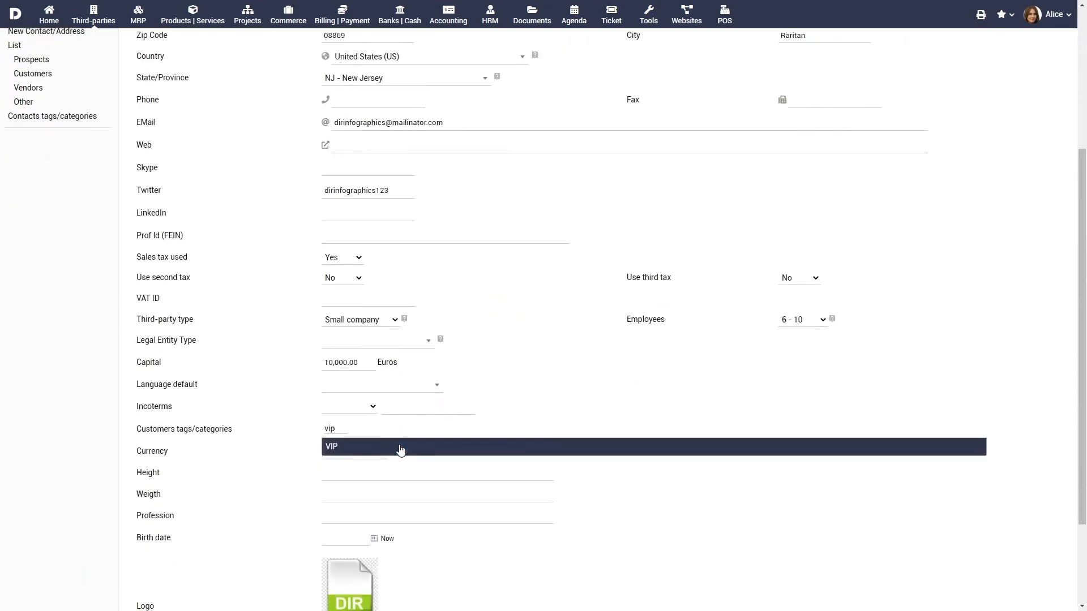
click(401, 447)
scroll(498, 478, down, 3)
click(579, 592)
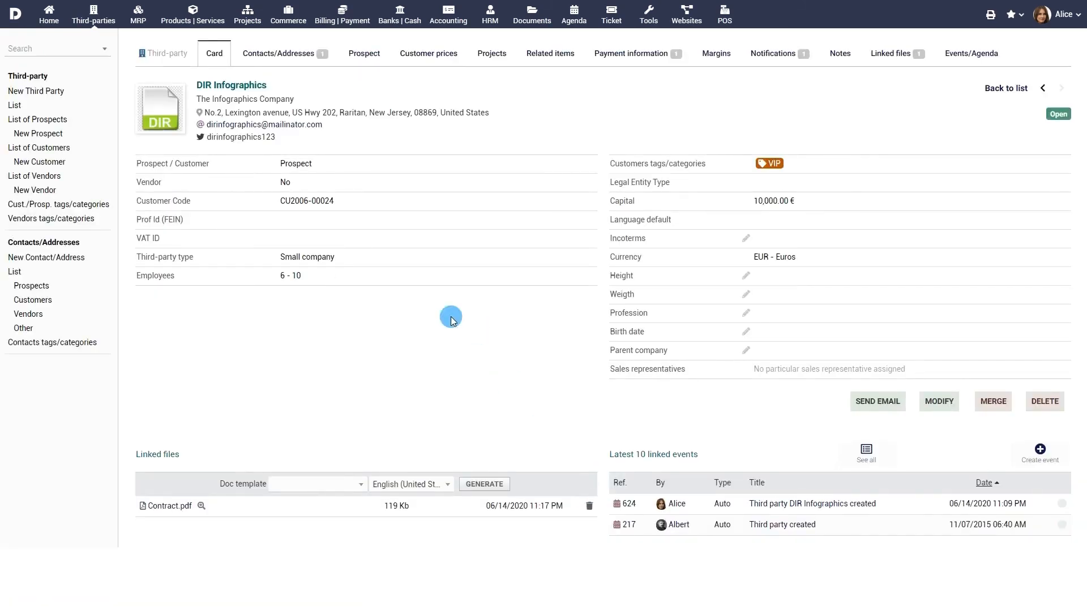
click(288, 13)
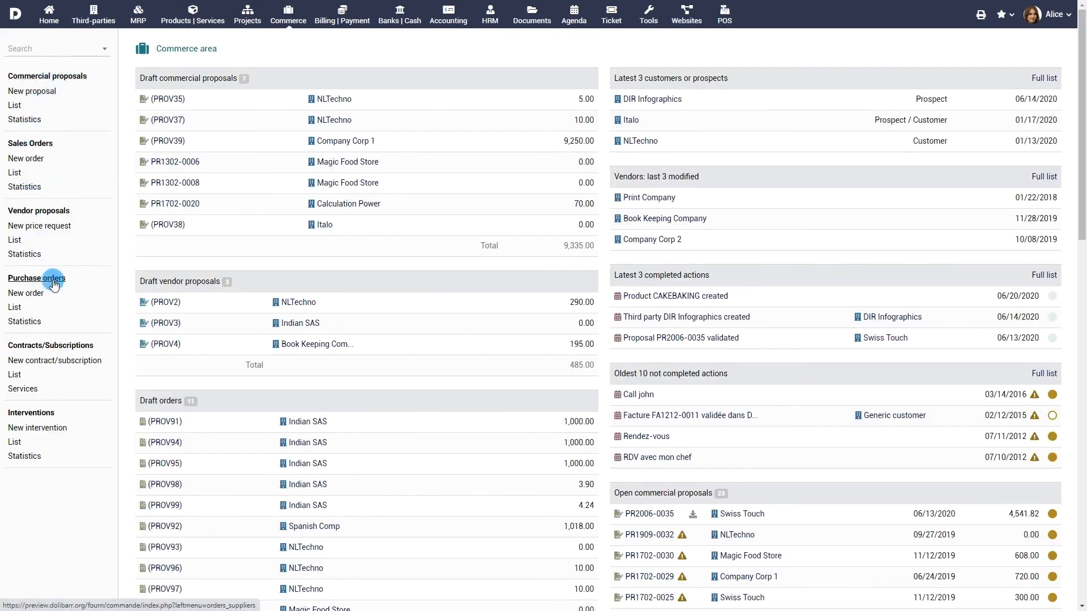
- Go to Commerce and Billing | Payment, then Tools, and launch the Export Assistant
click(347, 20)
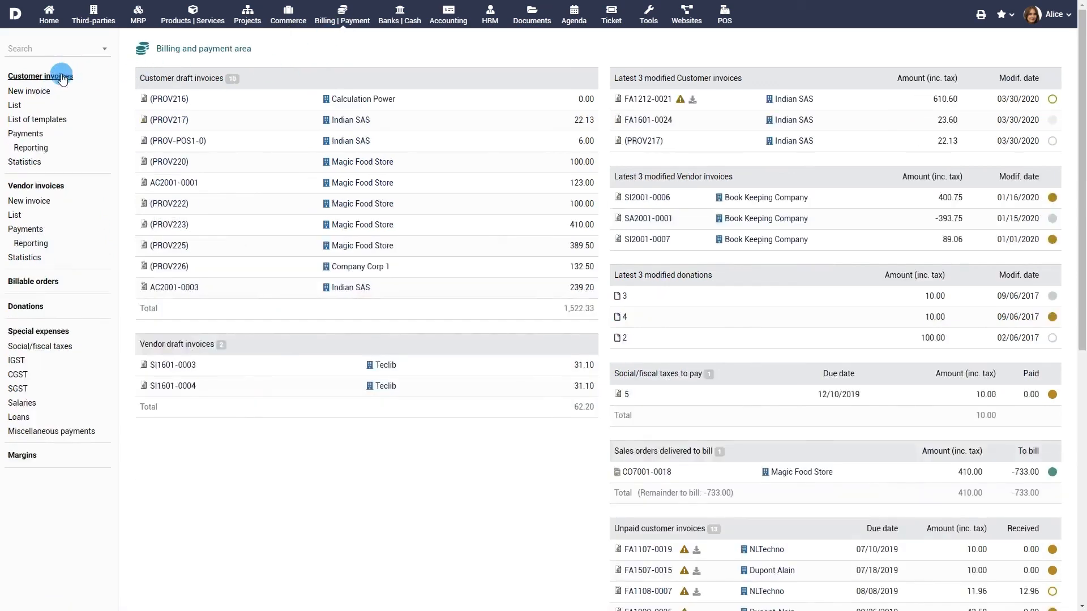
click(650, 22)
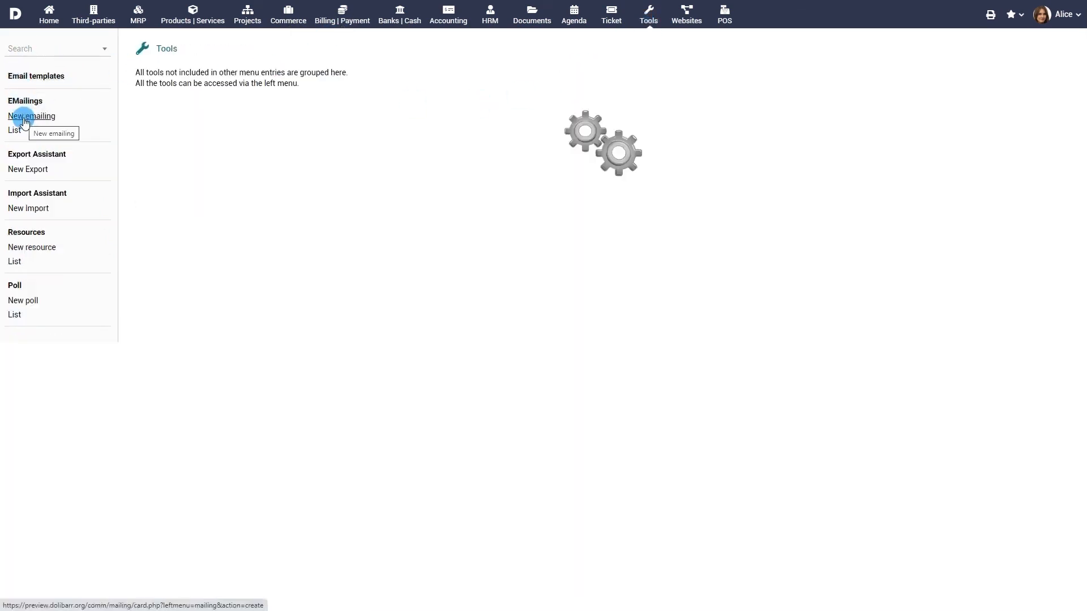
click(35, 159)
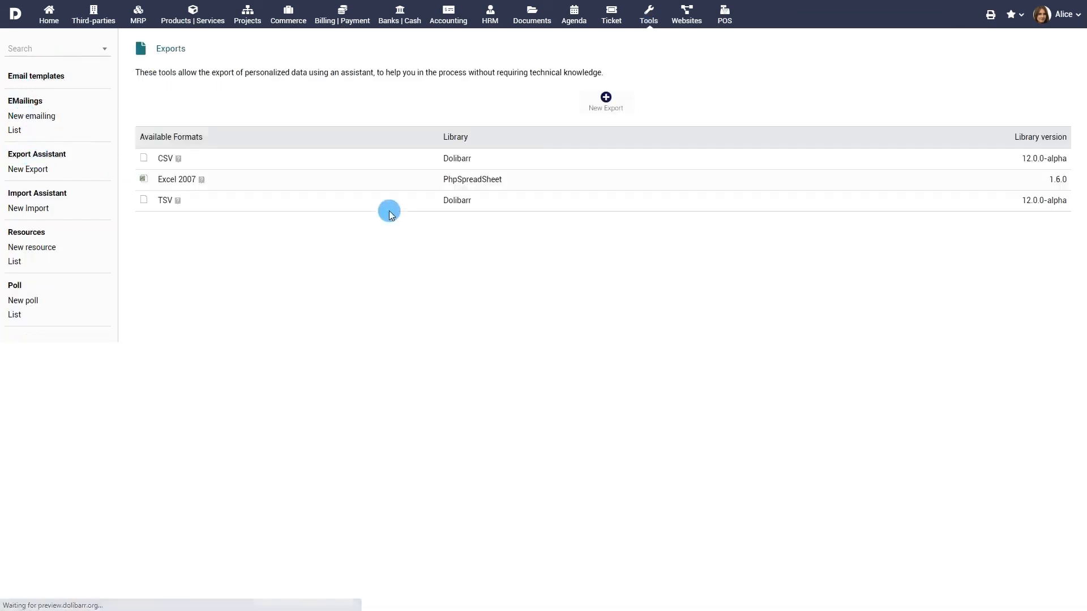